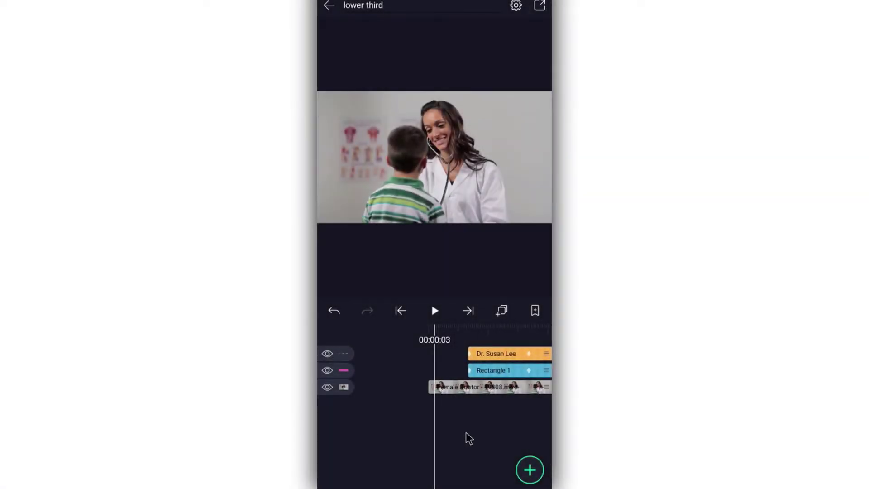
- Scrub to 00:01:18, select the doctor's name lower-third layer and show its font choices
drag(468, 438, 409, 437)
drag(476, 450, 452, 450)
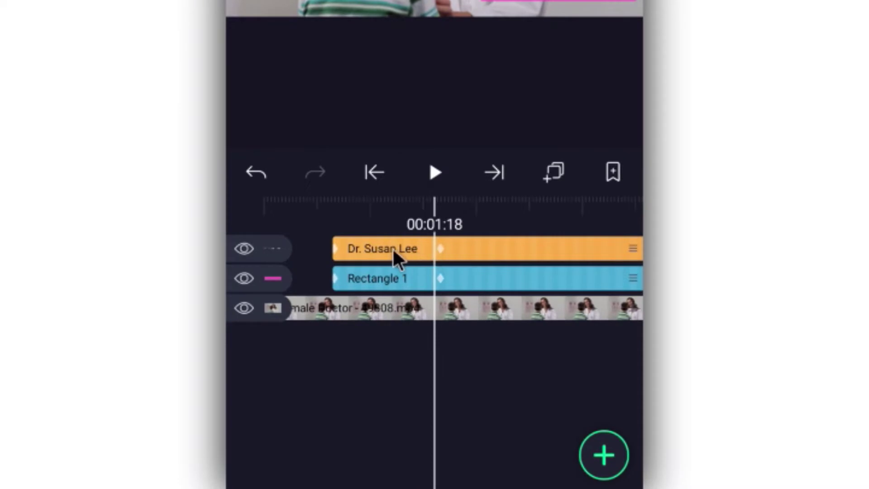
click(392, 248)
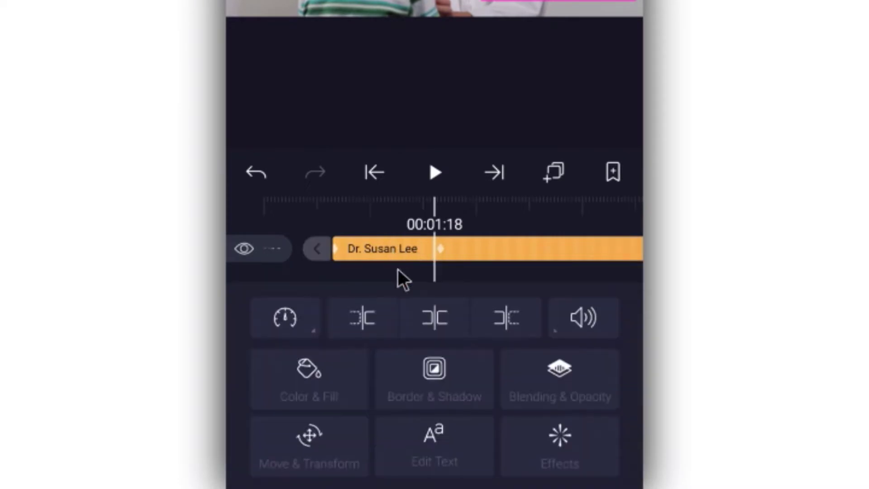
click(432, 460)
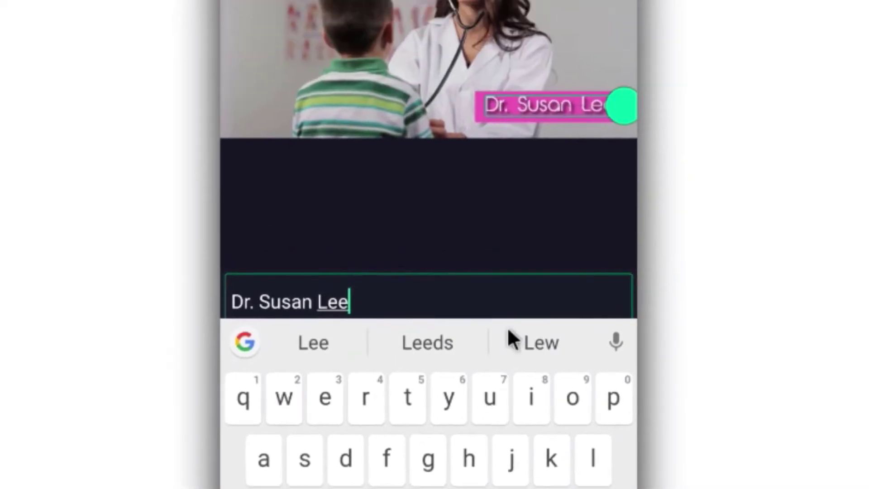
click(475, 107)
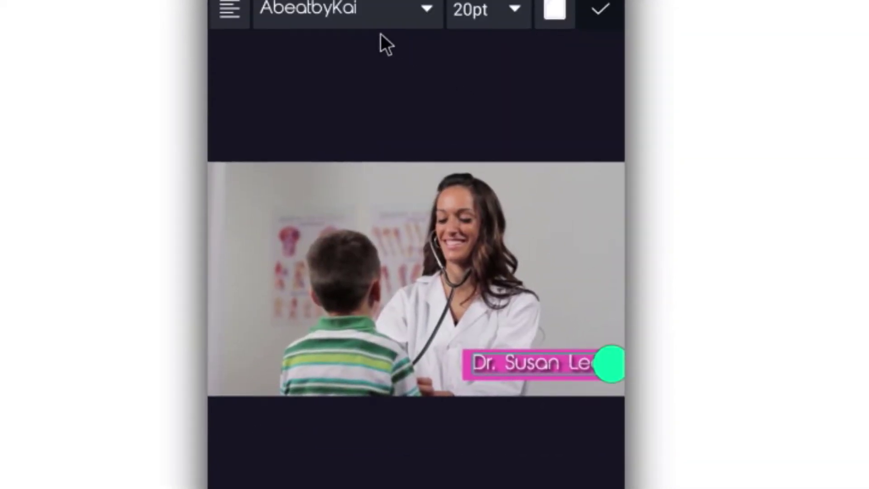
click(428, 10)
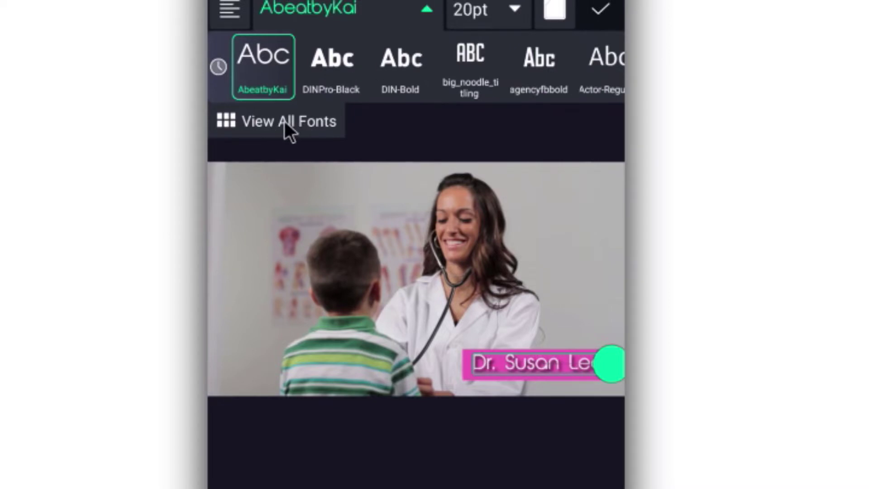
- Show the complete font library with its filter and import drawer
click(284, 121)
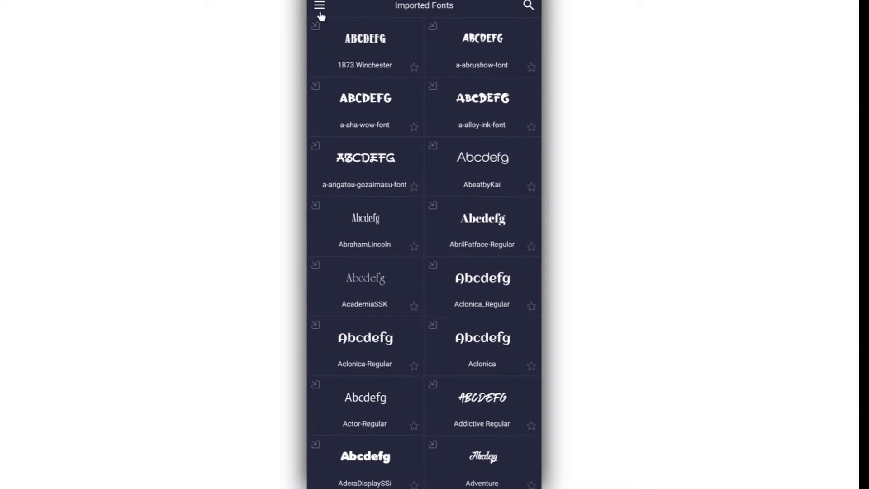
click(319, 6)
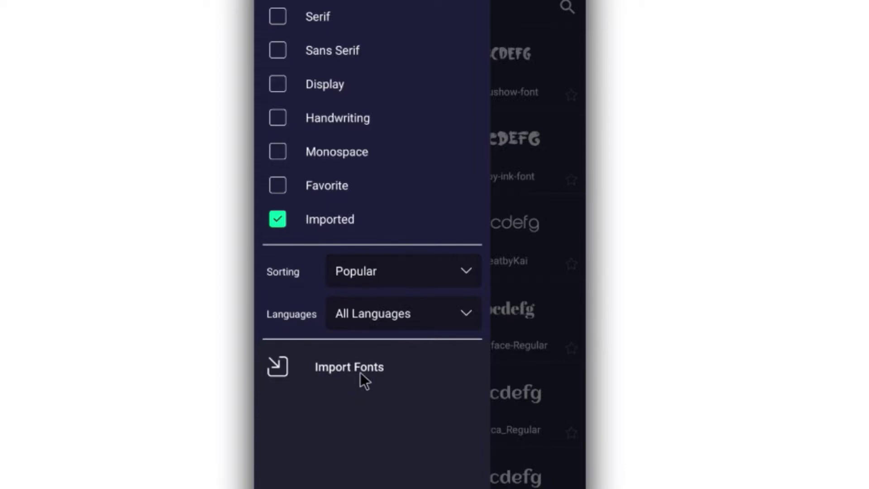
- Start a font import and browse Redmi Note 9S storage to the Alight Motion Exercise files folder
click(361, 372)
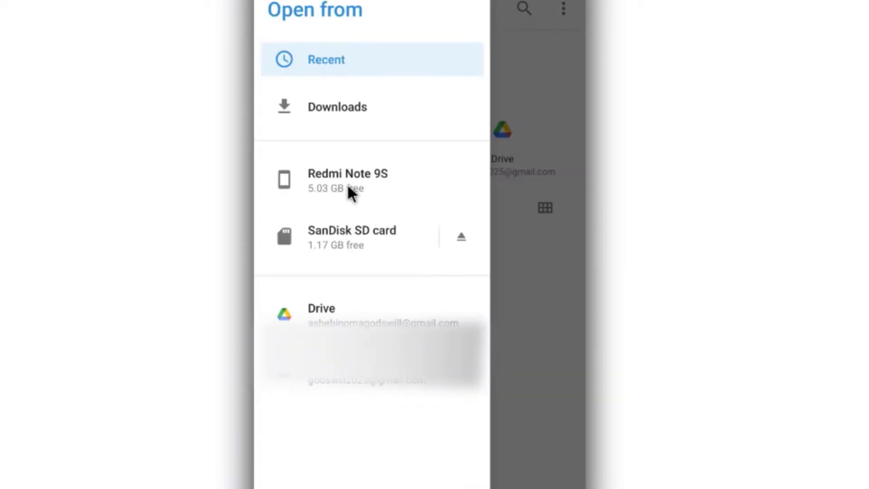
click(350, 185)
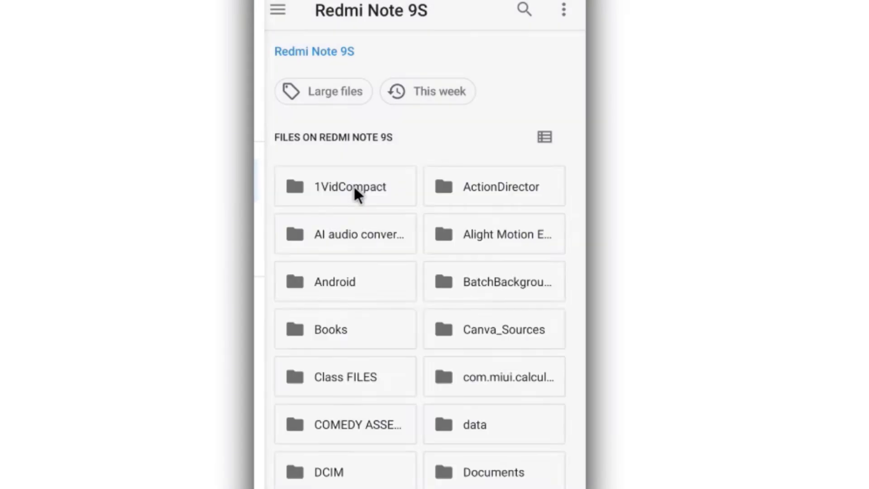
click(505, 235)
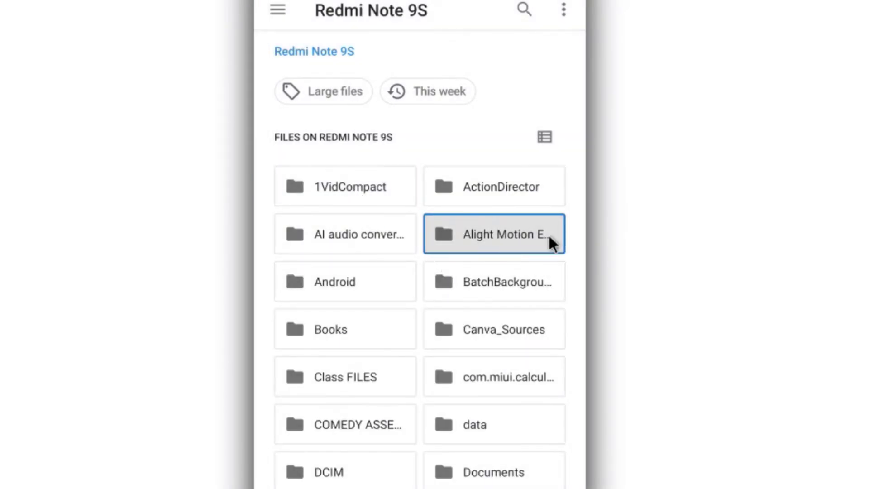
double_click(493, 235)
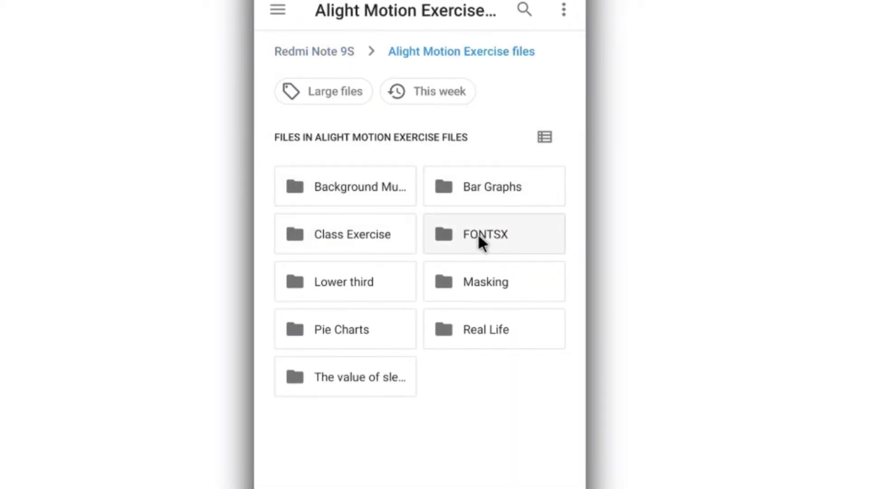
click(507, 235)
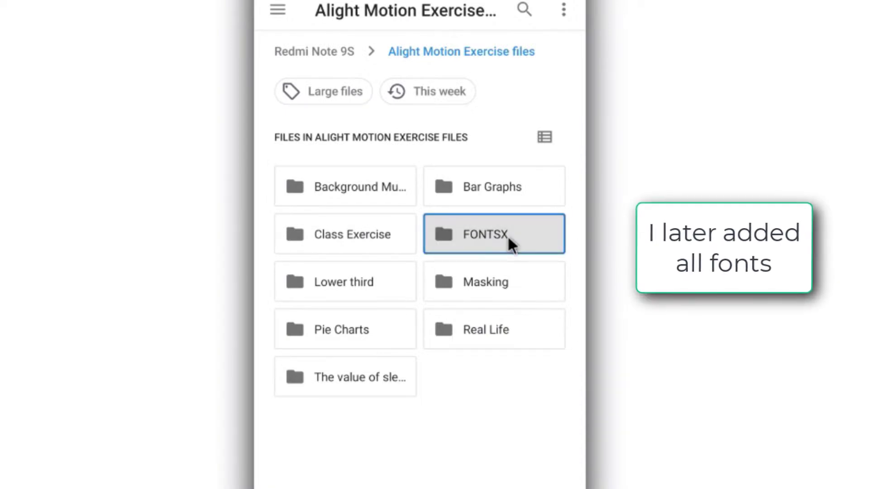
- Select all 287 font files in the FONTSX folder
double_click(507, 235)
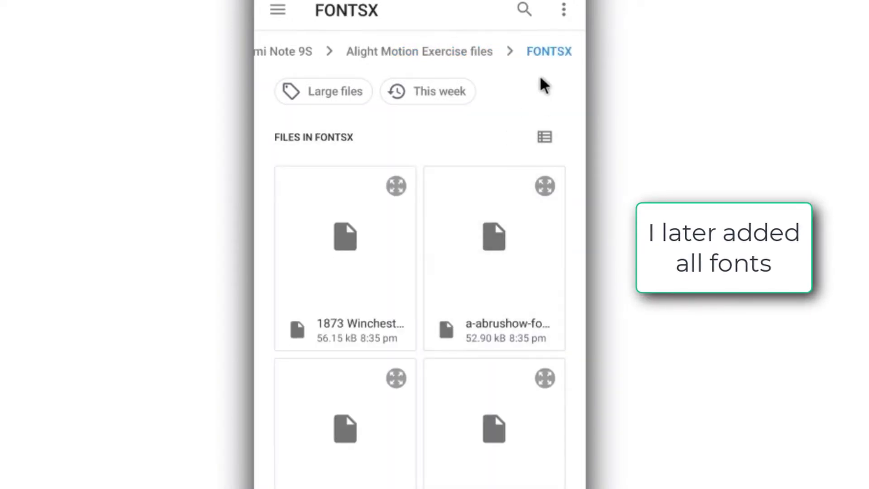
click(352, 275)
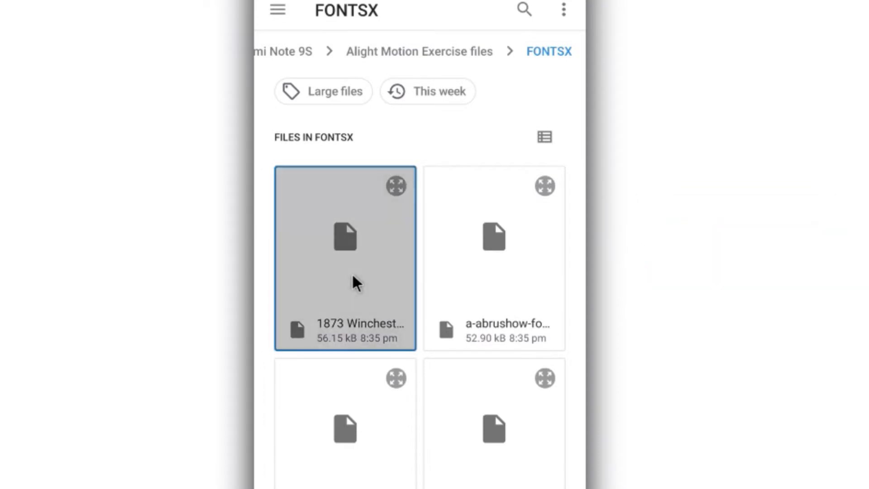
click(480, 292)
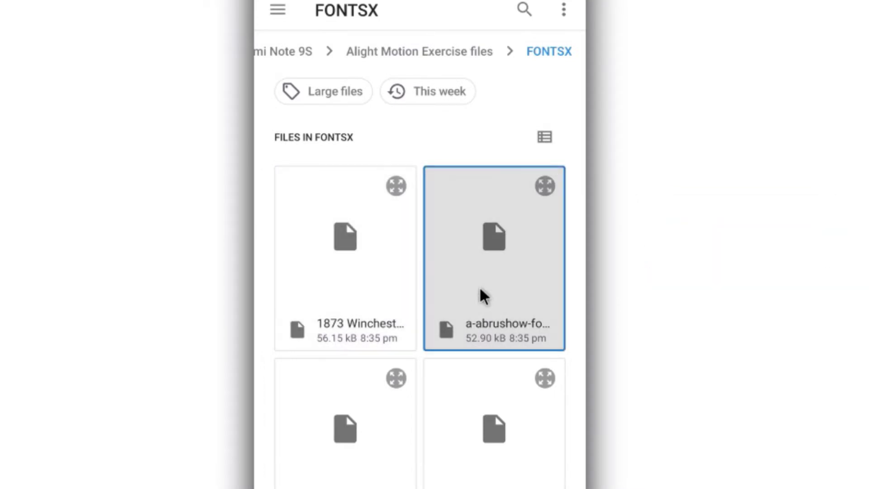
click(392, 288)
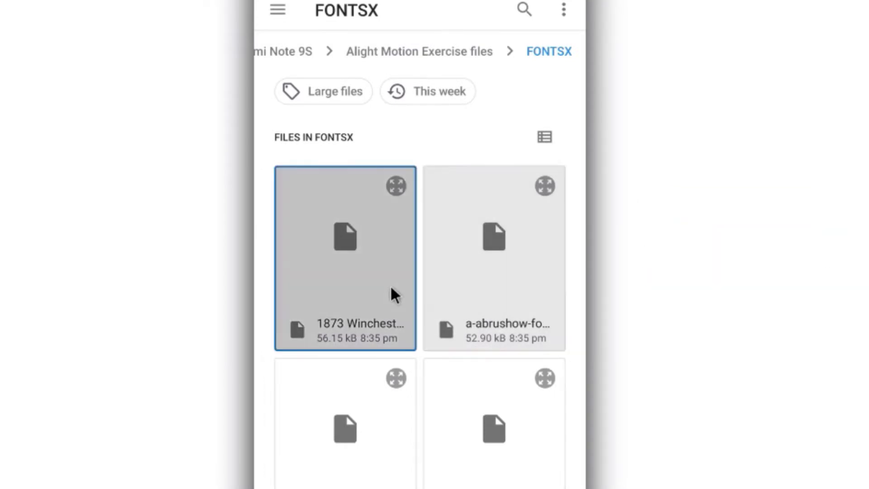
click(484, 297)
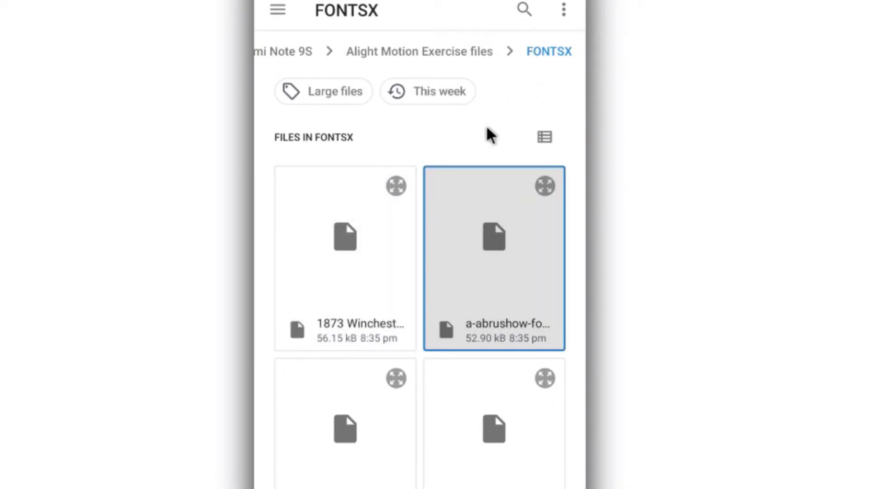
click(562, 13)
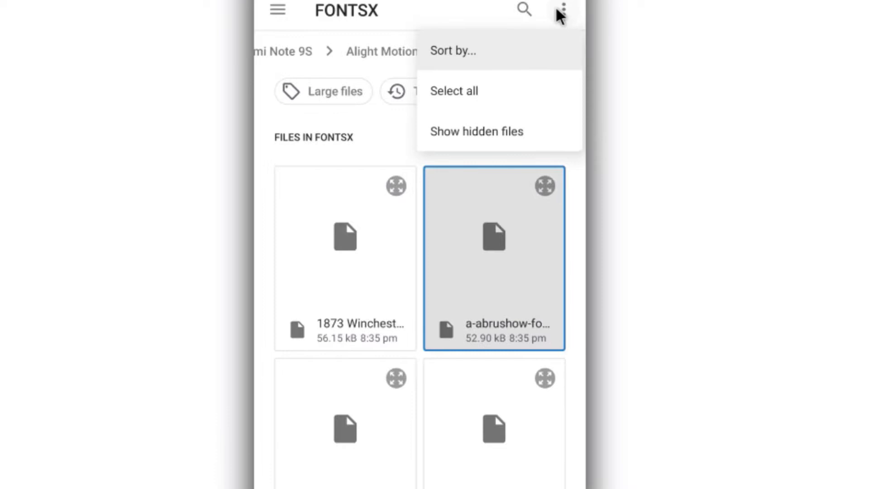
click(501, 88)
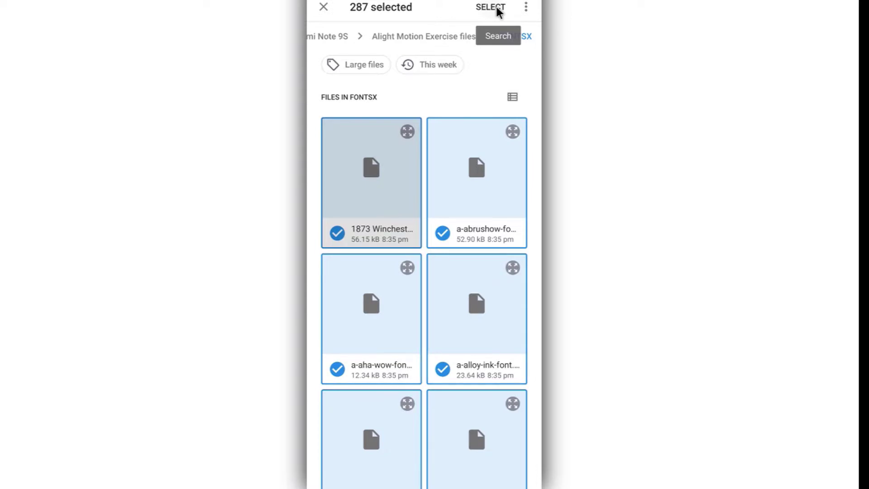
- Import the selected fonts and scroll the Imported Fonts list from 1873 Winchester to AgencyFB-Bold
click(496, 7)
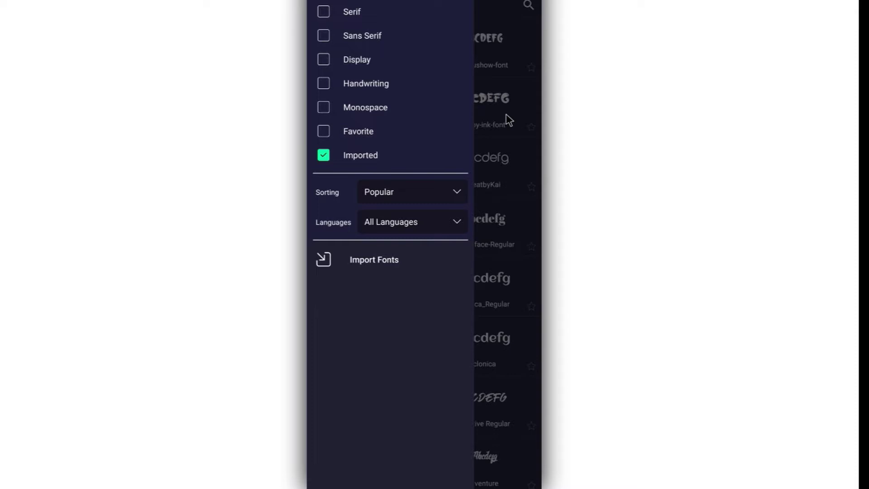
click(494, 156)
drag(461, 224, 470, 206)
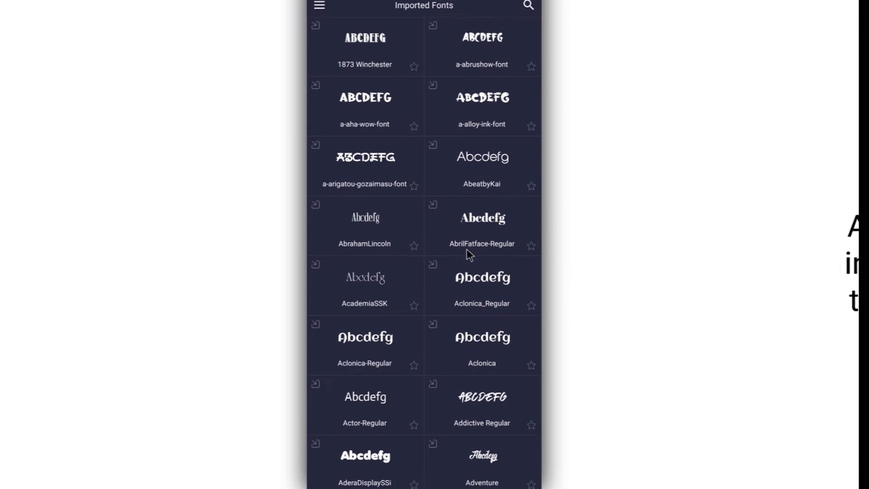
drag(467, 251, 483, 149)
mouse_move(491, 108)
mouse_down()
mouse_move(488, 168)
mouse_move(486, 105)
mouse_up()
drag(459, 146, 452, 190)
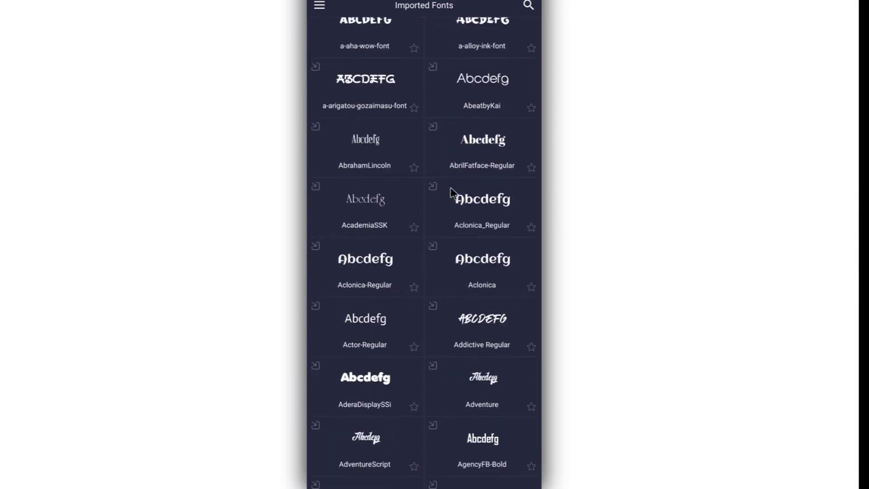
- Clear the Imported filter so the library shows only Display fonts
click(319, 7)
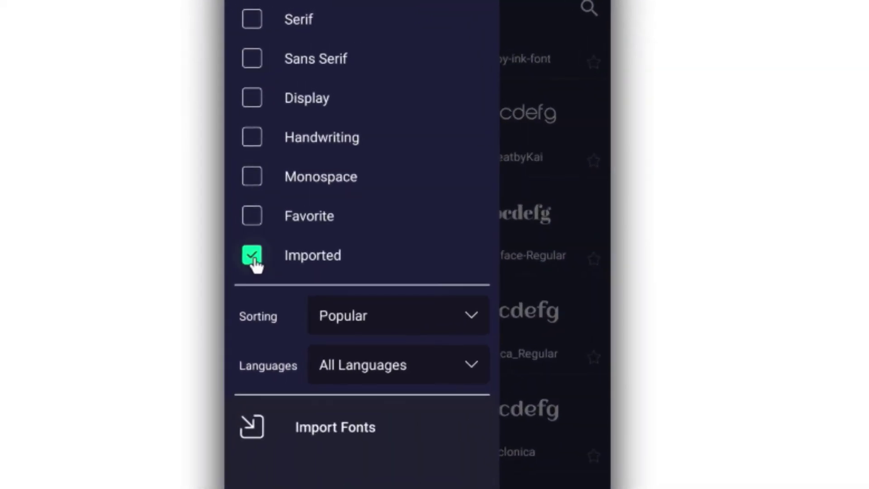
click(253, 257)
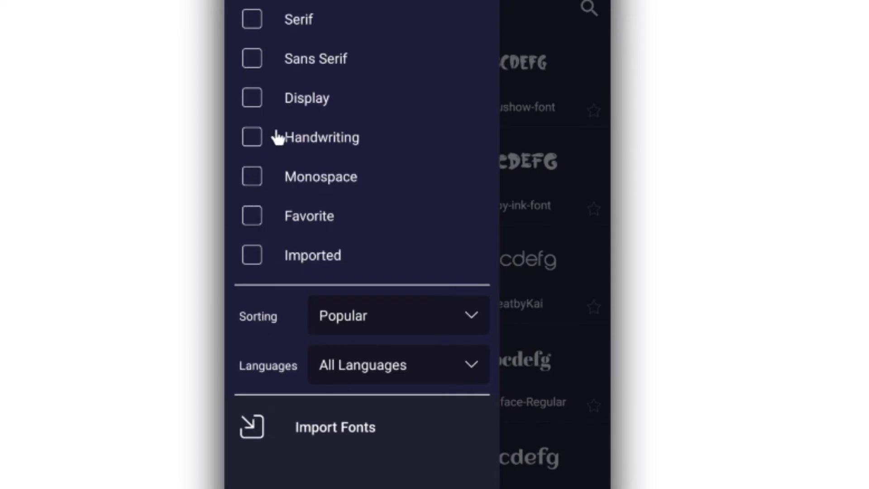
click(254, 99)
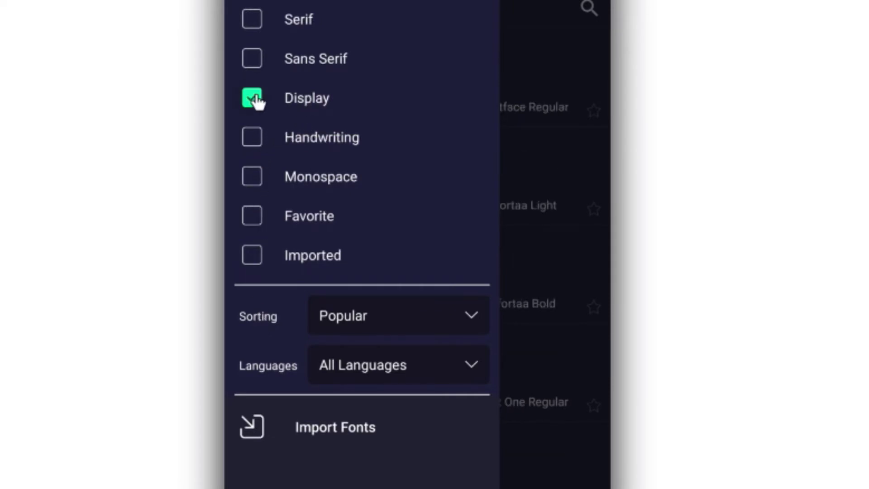
click(520, 216)
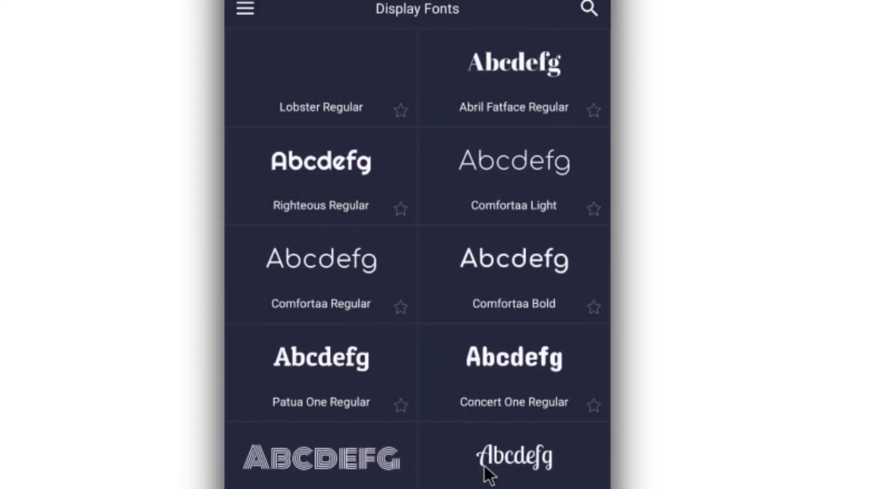
- Swap the Display category for Serif, listing Slabo 27px and the Merriweather family
click(247, 8)
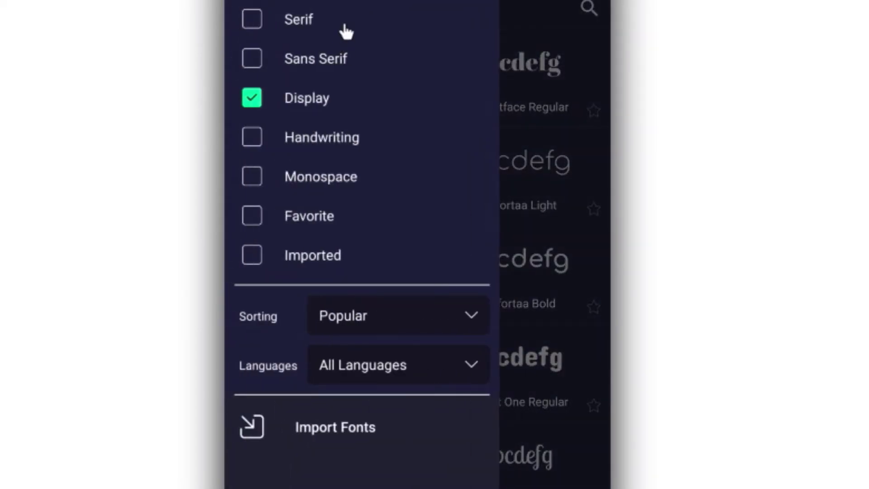
click(320, 21)
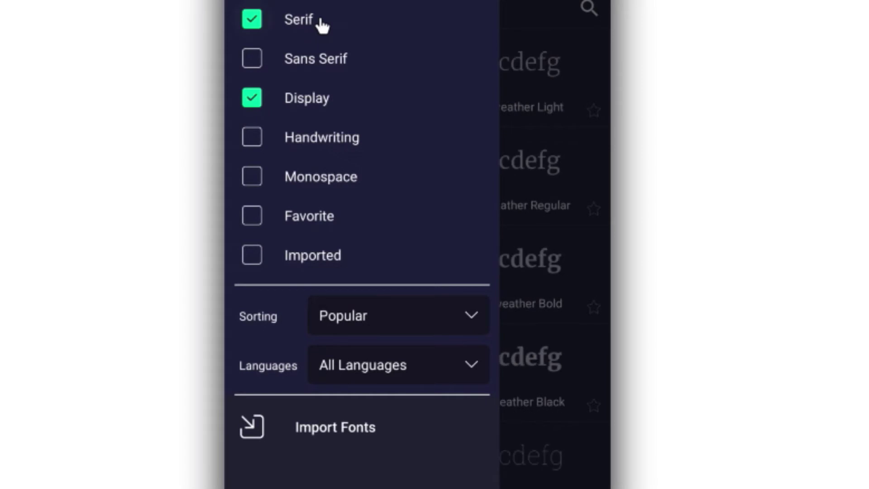
click(254, 100)
click(559, 140)
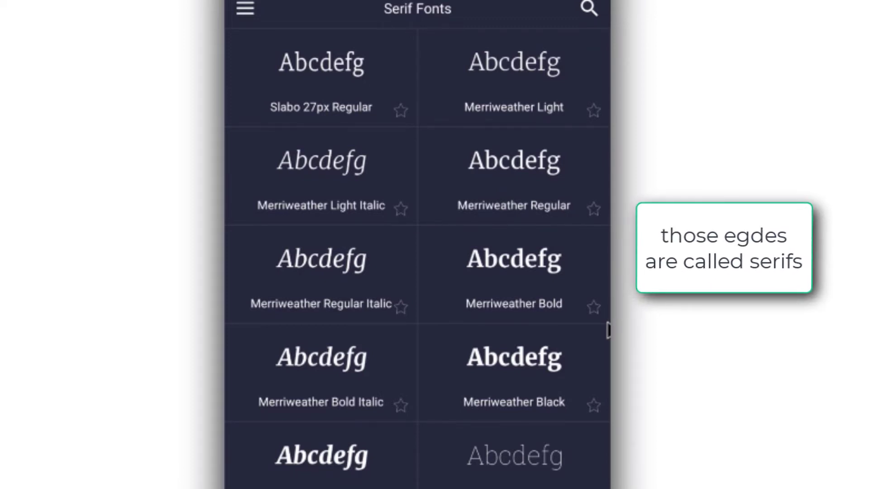
- Replace the Serif category filter with Sans Serif
click(243, 8)
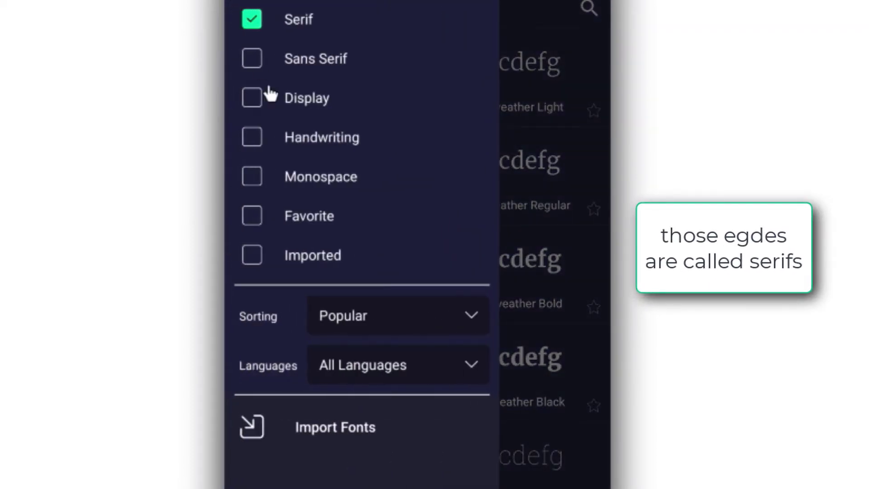
click(331, 71)
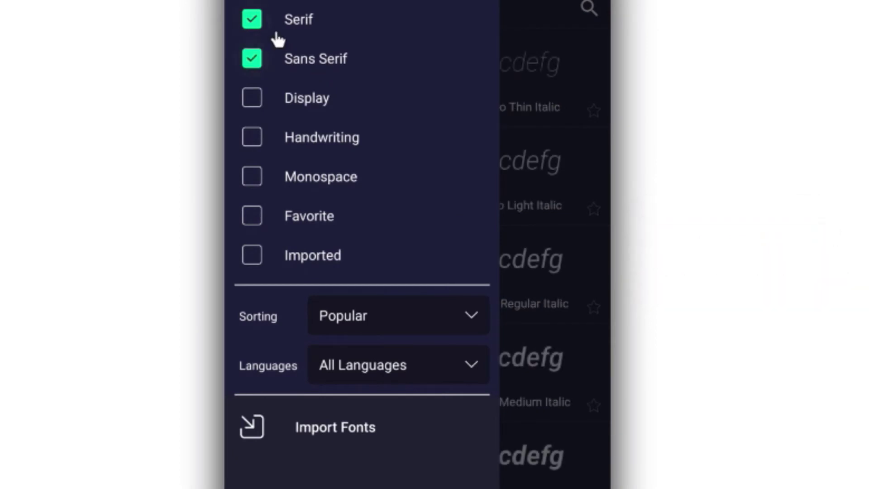
click(252, 20)
click(527, 201)
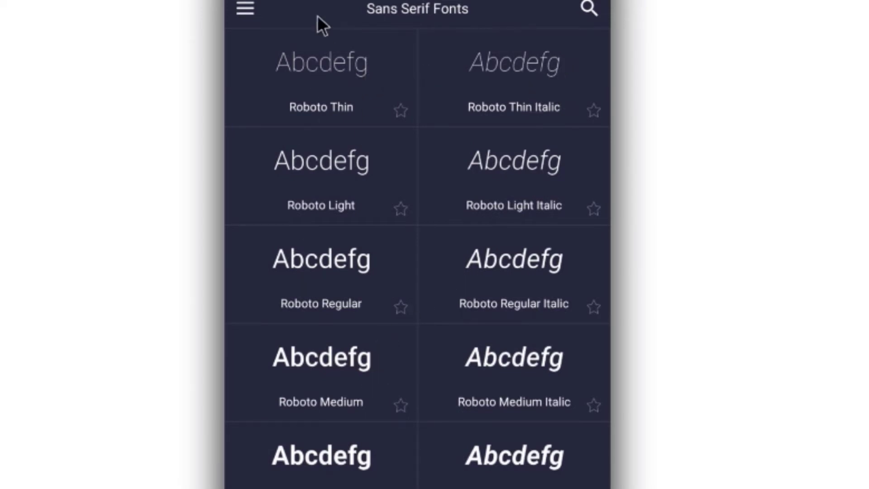
- Add Display alongside Sans Serif and scroll the combined Roboto listing
click(256, 9)
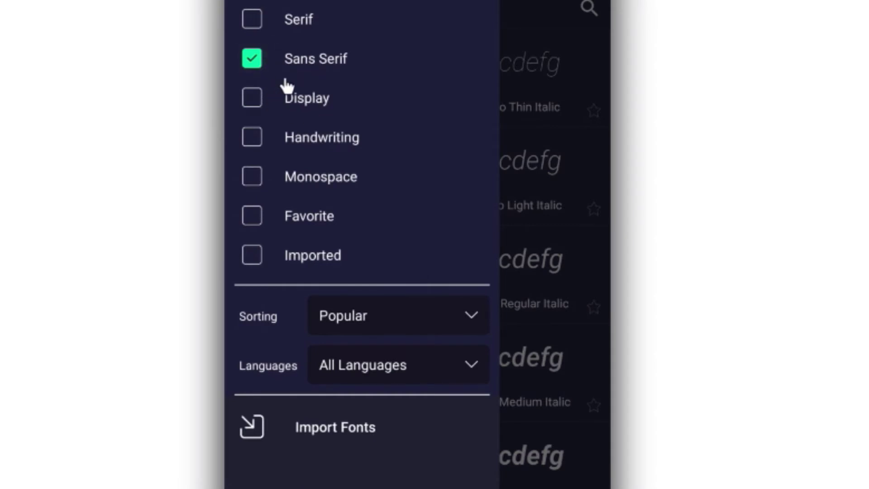
click(252, 97)
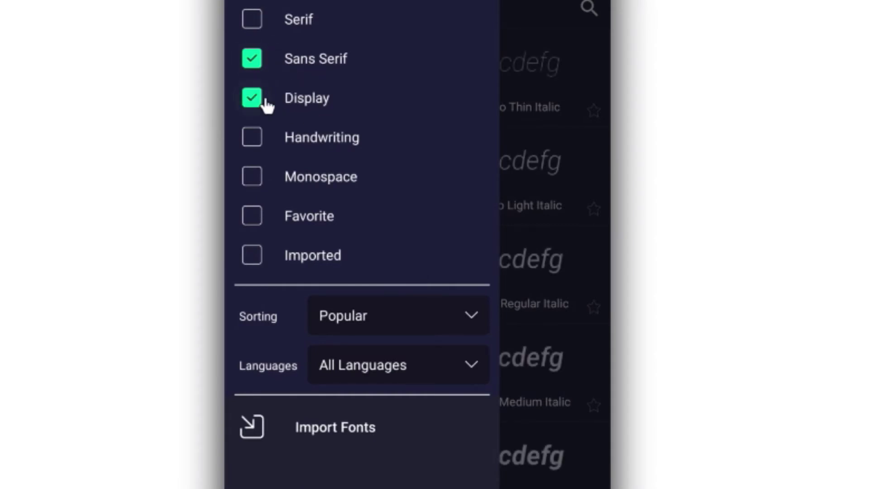
click(547, 390)
drag(465, 473, 459, 311)
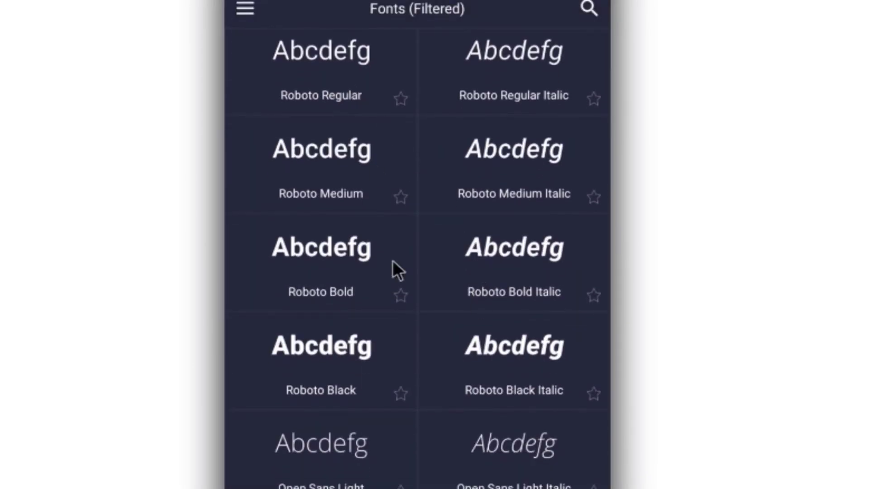
- Check the font sorting options and keep them on Popular
click(245, 8)
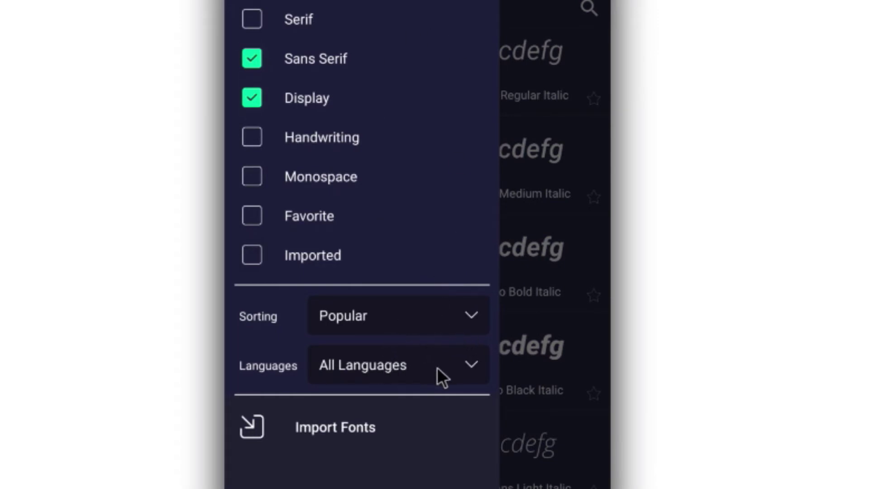
click(441, 310)
click(546, 276)
click(560, 230)
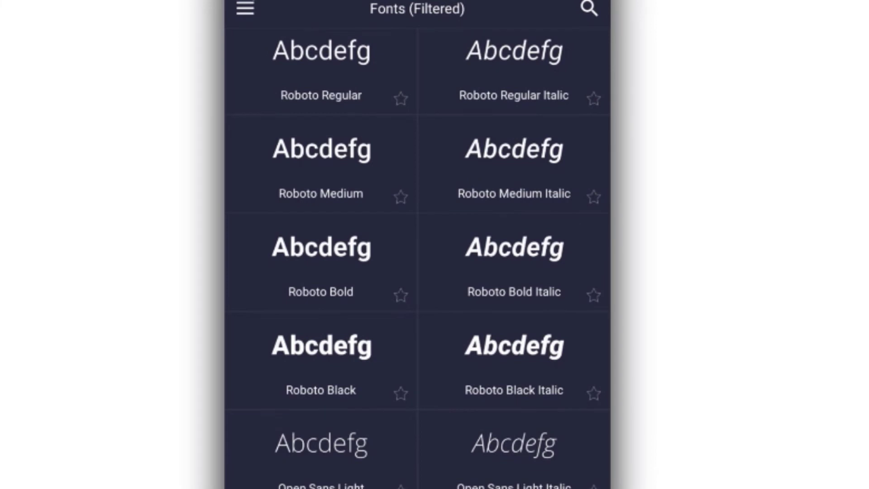
click(246, 9)
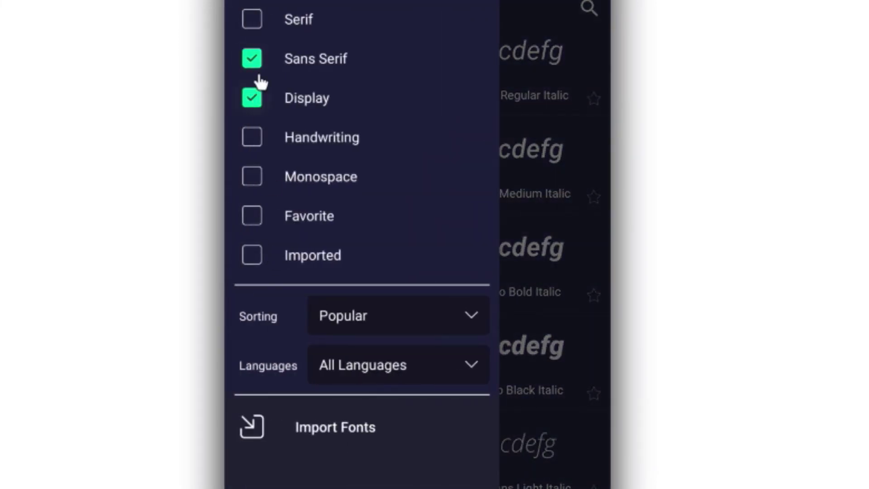
- Filter the library to Serif only, unchecking Sans Serif and Display
click(253, 27)
click(256, 60)
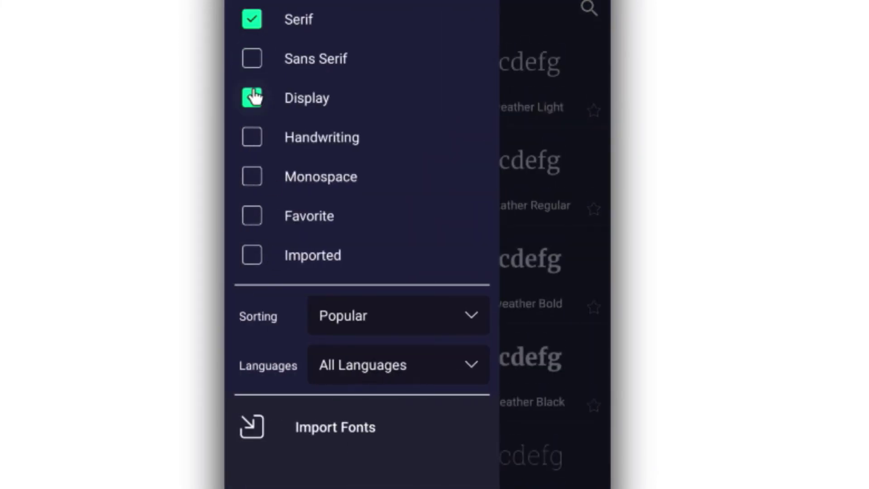
click(254, 98)
click(547, 113)
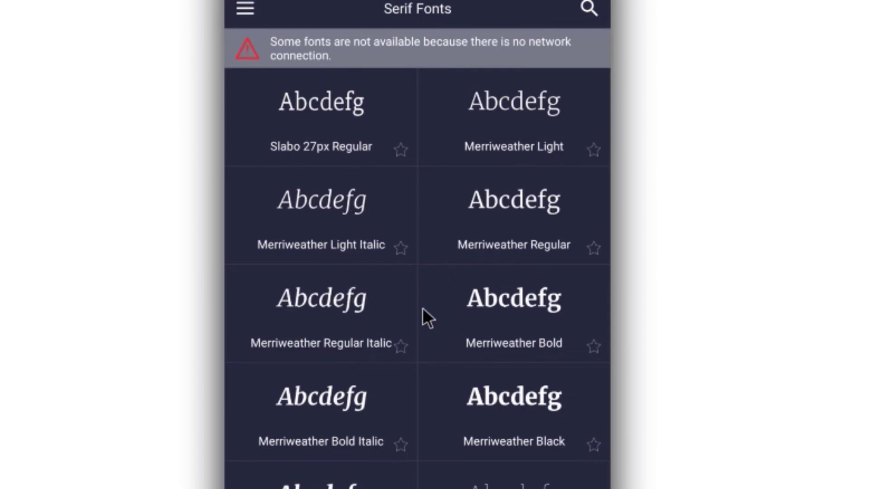
- Try Merriweather Light Italic, then apply Merriweather Regular Italic after the load error
click(349, 209)
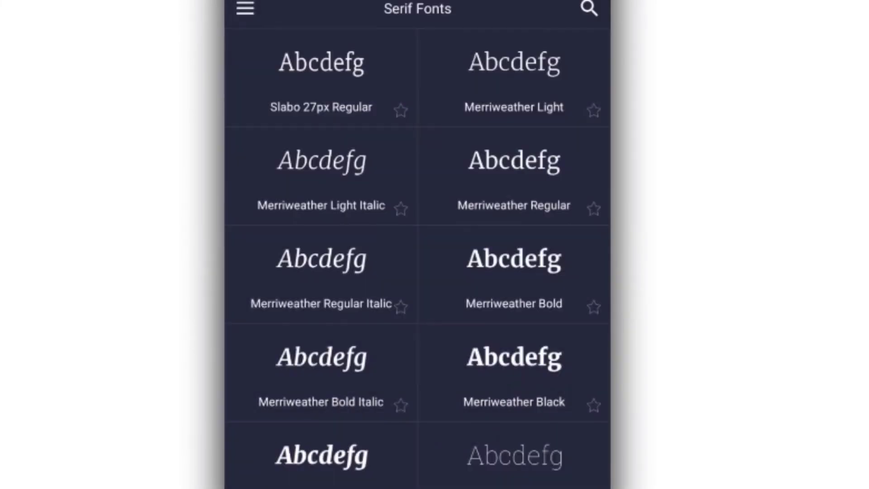
click(331, 271)
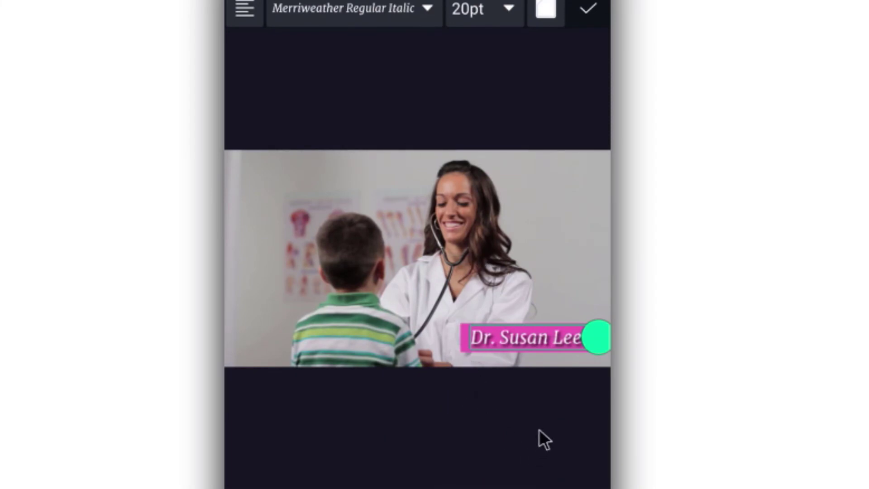
- Reopen the full Serif font library and scroll through the Merriweather and Roboto Slab styles
click(421, 11)
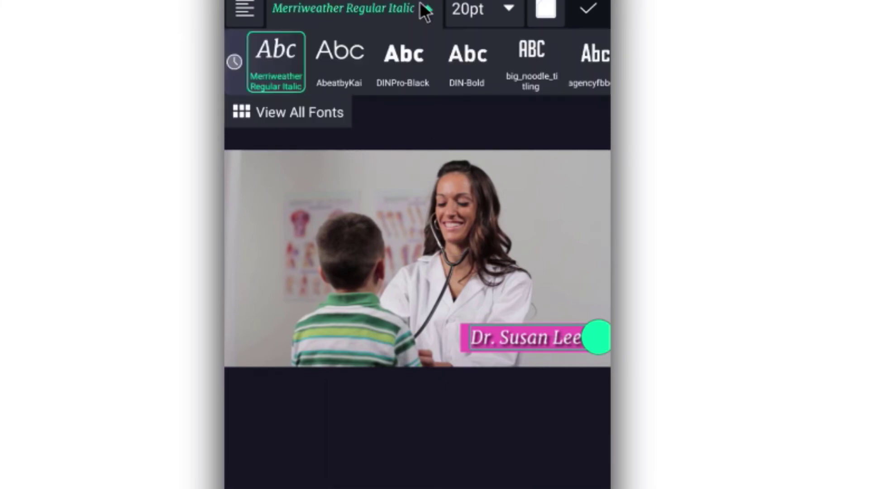
click(314, 112)
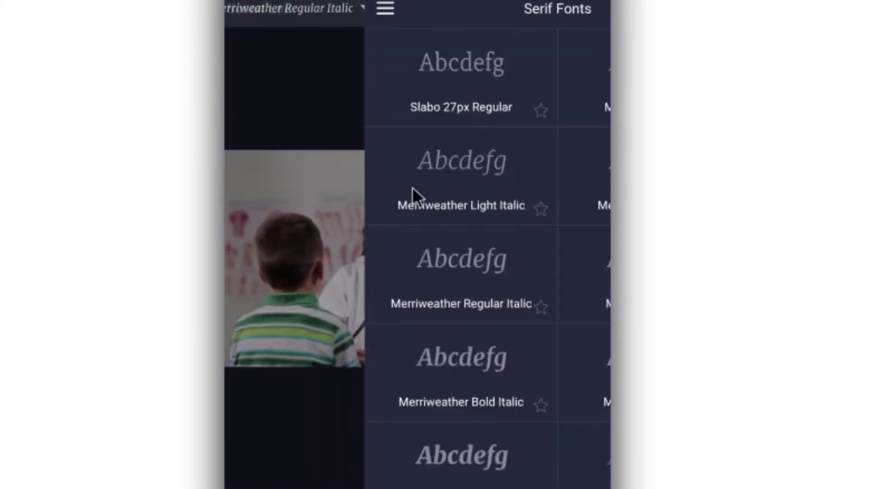
drag(458, 351, 427, 126)
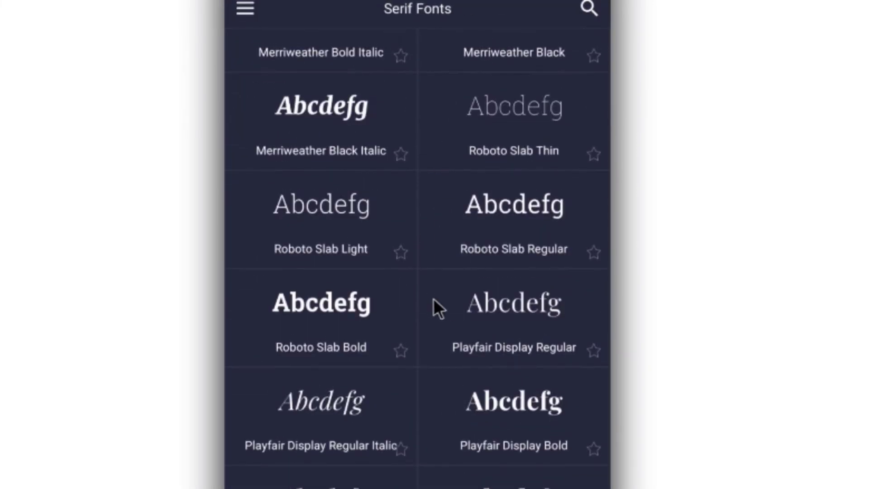
drag(430, 211, 434, 351)
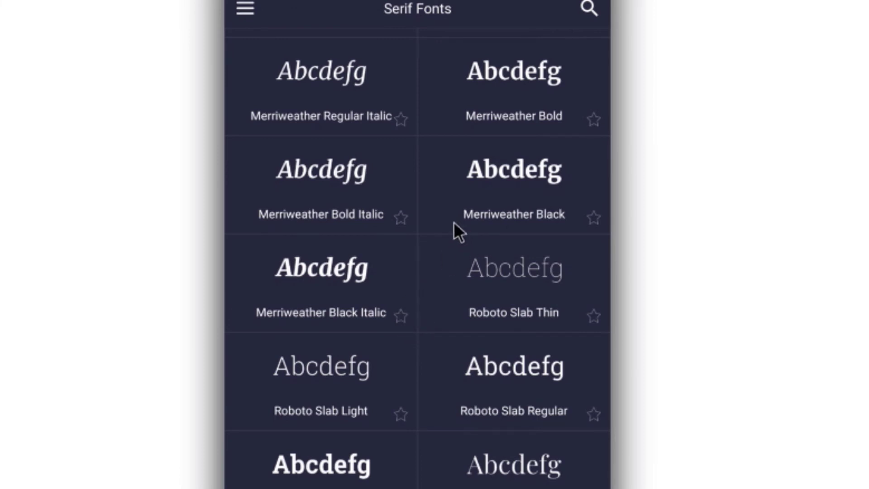
- Favorite Merriweather Black Italic and Roboto Slab Light, then apply Merriweather Black Italic 20pt to the name caption
click(401, 319)
click(403, 415)
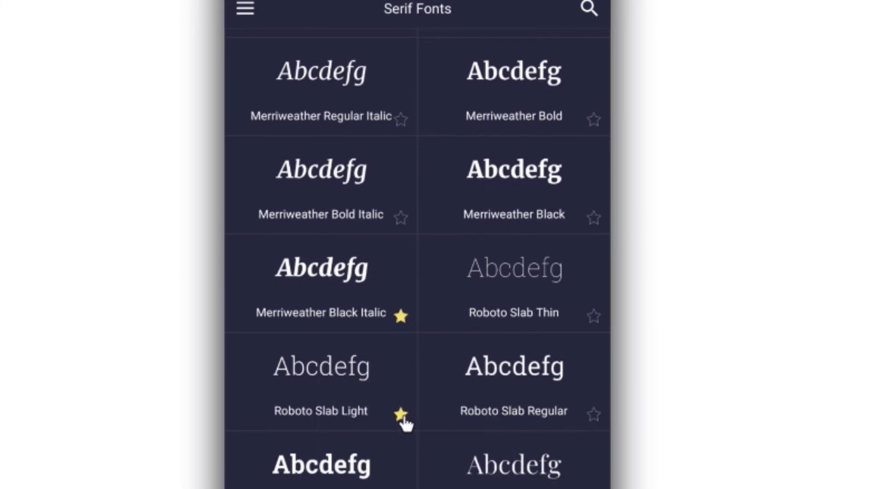
click(250, 11)
click(534, 221)
click(362, 286)
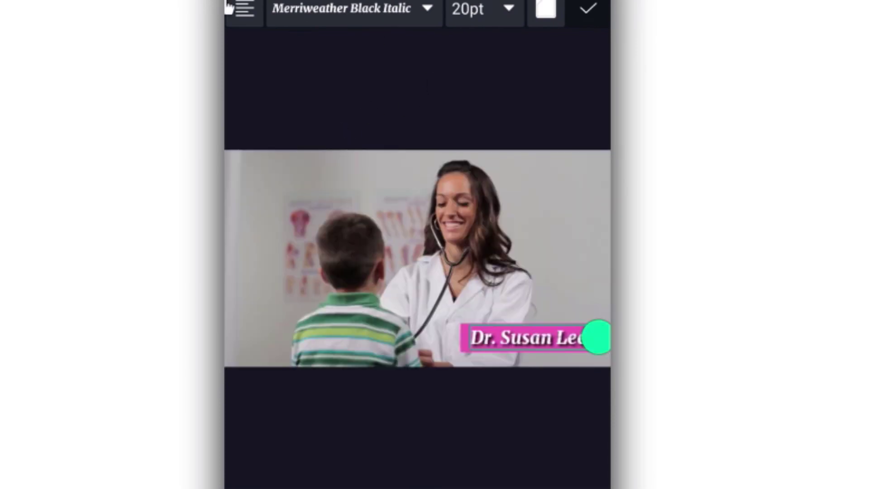
click(304, 7)
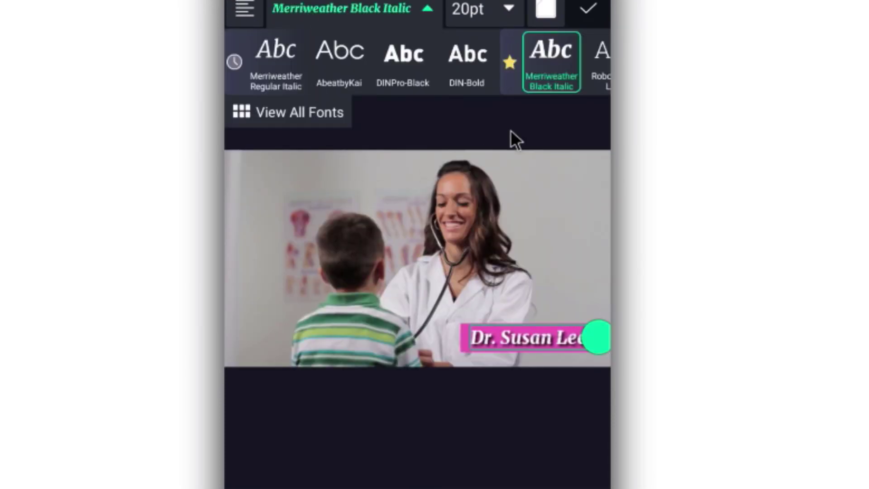
scroll(595, 59, right, 1)
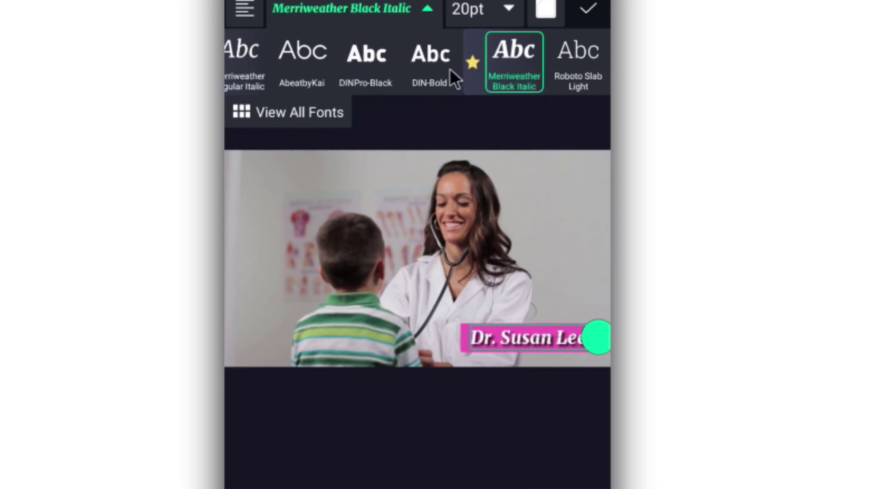
scroll(450, 68, left, 1)
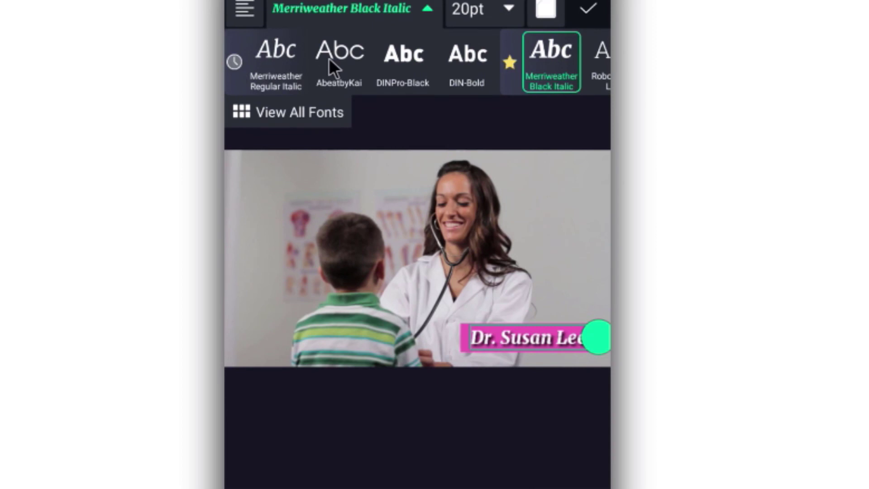